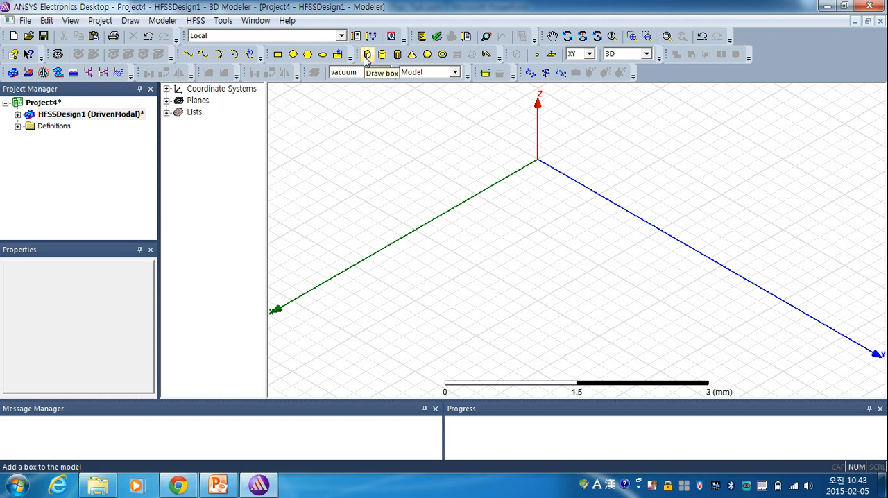
- Draw a box on the XY plane from (2, 0.4, 0) to (0.4, 3.8, 0) mm, 1 mm high
click(366, 58)
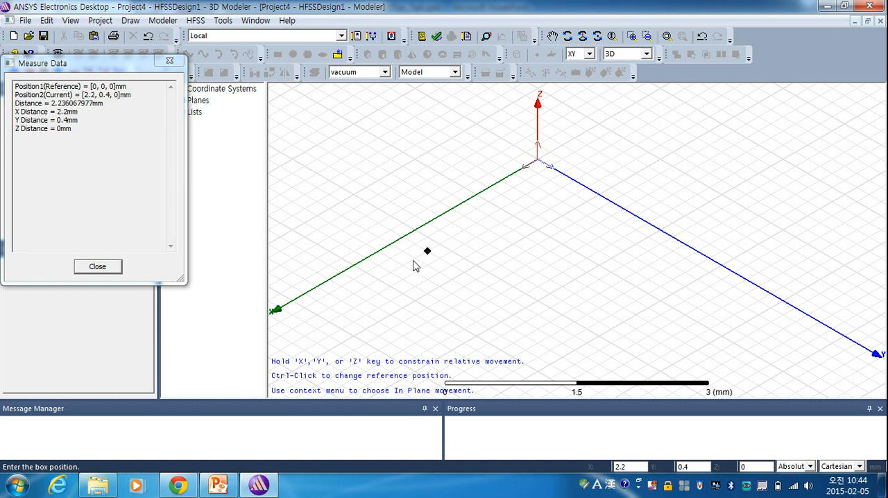
click(449, 249)
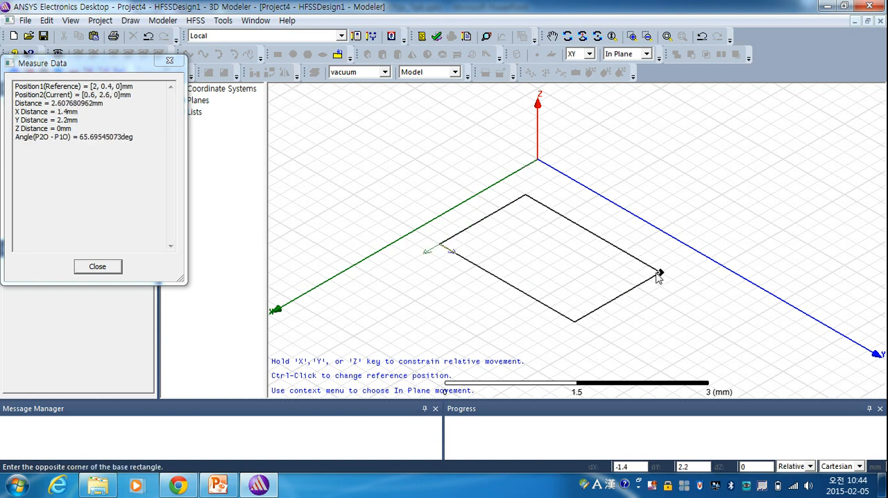
click(746, 308)
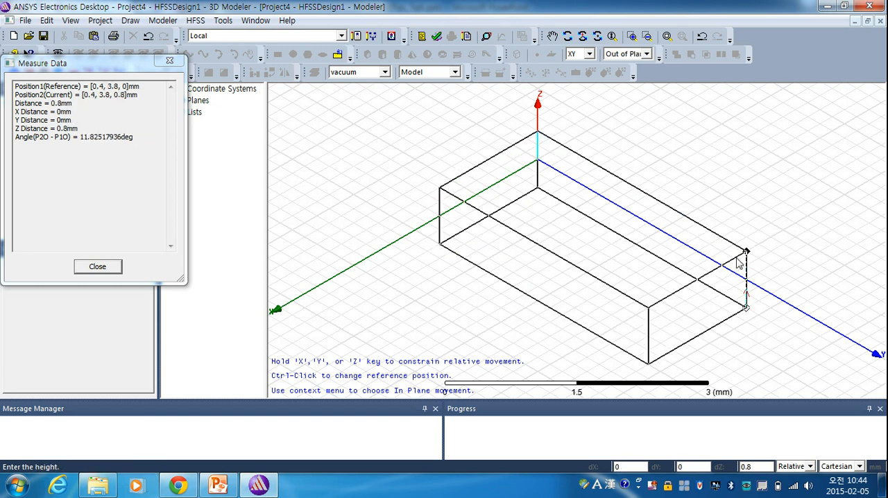
click(740, 250)
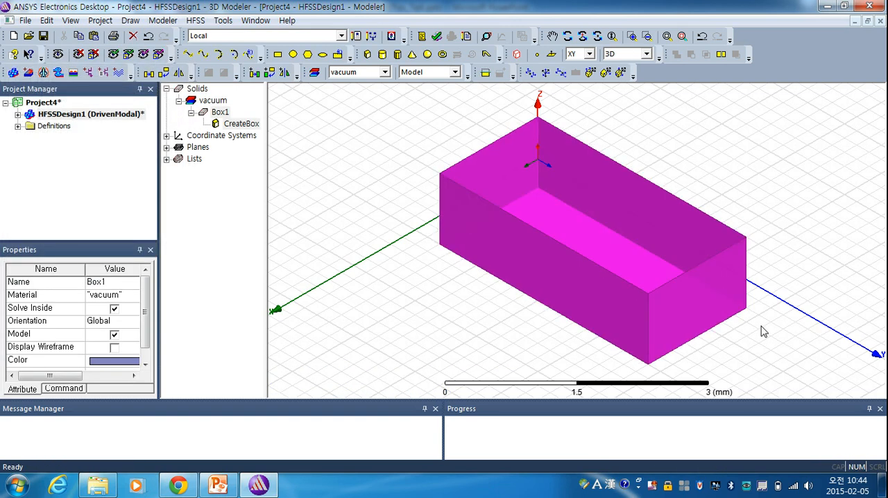
click(766, 334)
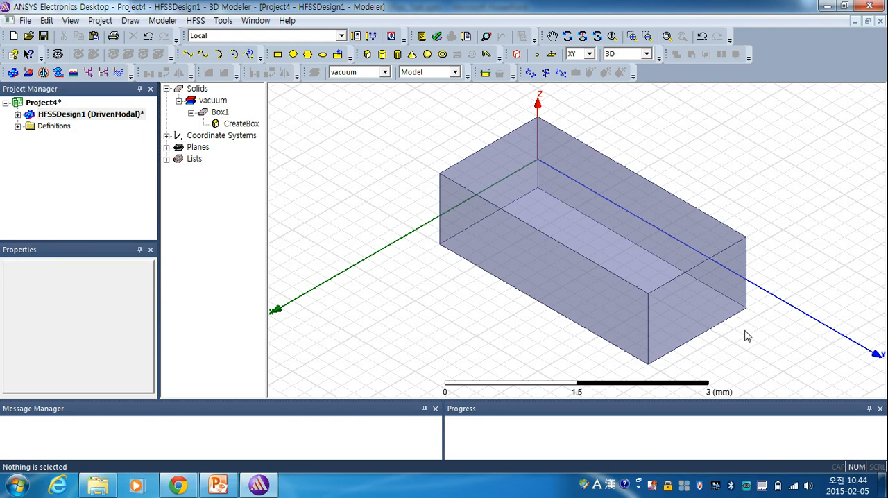
- Draw a cylinder centred on the box's bottom corner at (2, 3.8, 0), with its radius reaching the adjacent edge's midpoint and a height of 1 mm
scroll(767, 327, up, 2)
alt+drag(762, 314, 753, 278)
scroll(753, 279, down, 3)
shift+drag(649, 277, 588, 274)
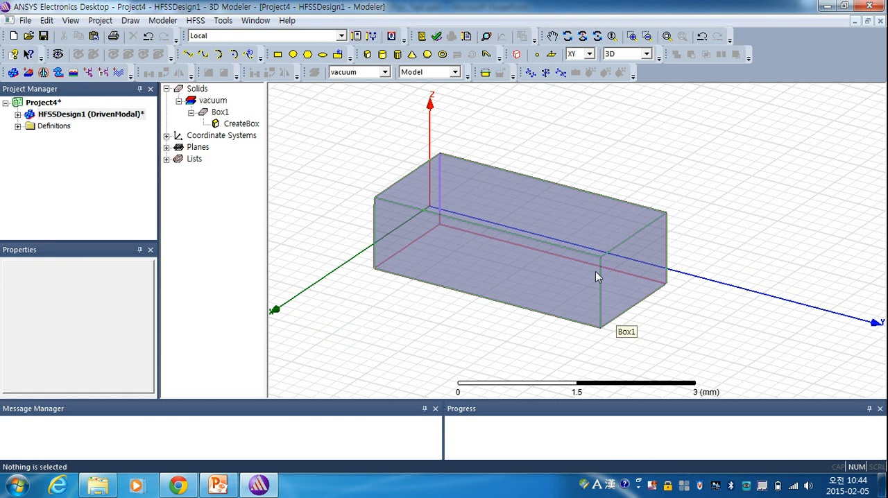
alt+drag(680, 276, 667, 270)
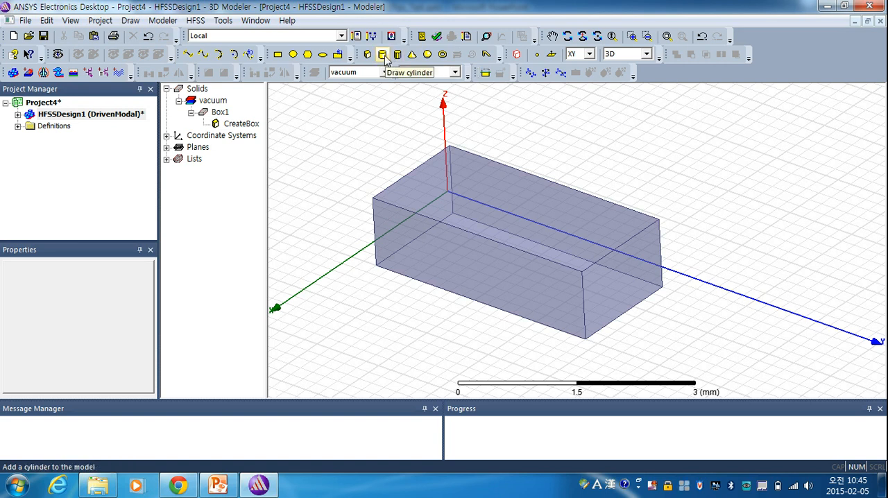
click(384, 55)
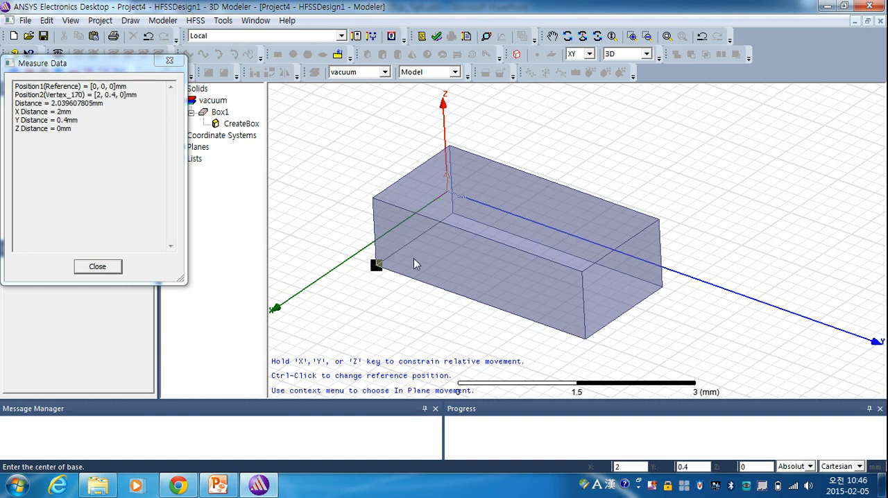
click(586, 341)
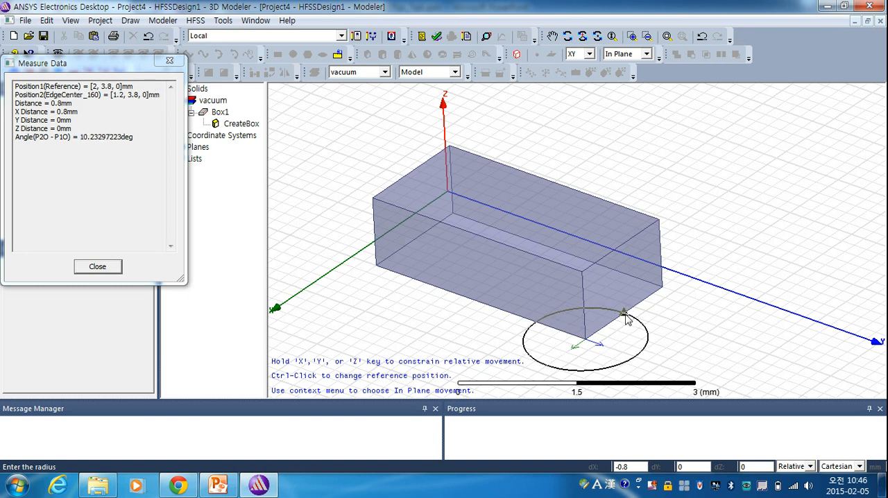
click(624, 316)
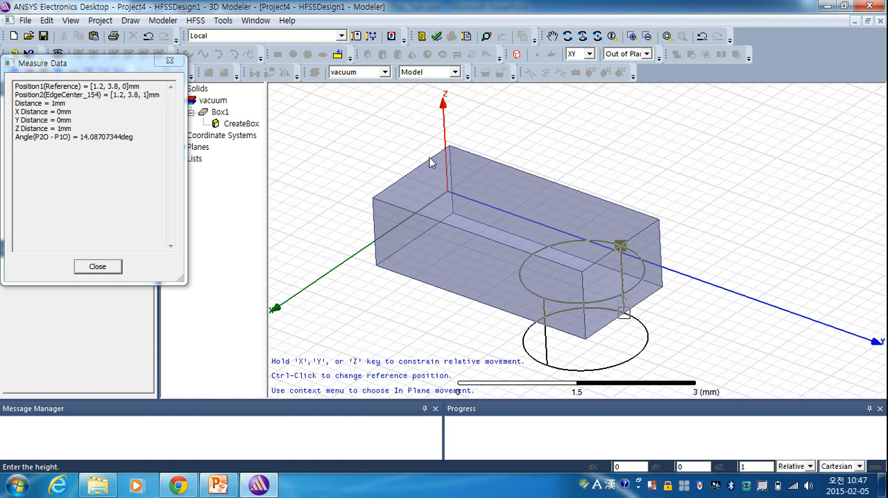
click(661, 224)
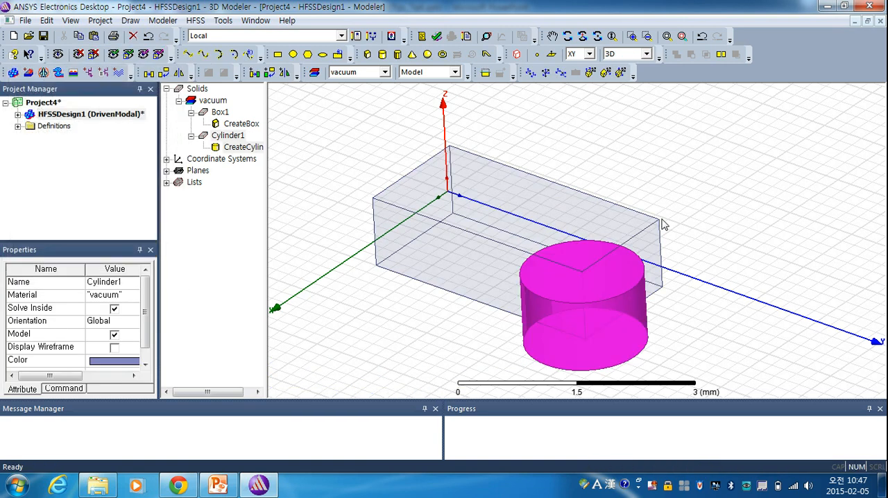
- Draw a straight line in empty space beside the box from (-2, 2, 0) to (-3, 6, 0) mm
alt+shift+drag(682, 205, 667, 219)
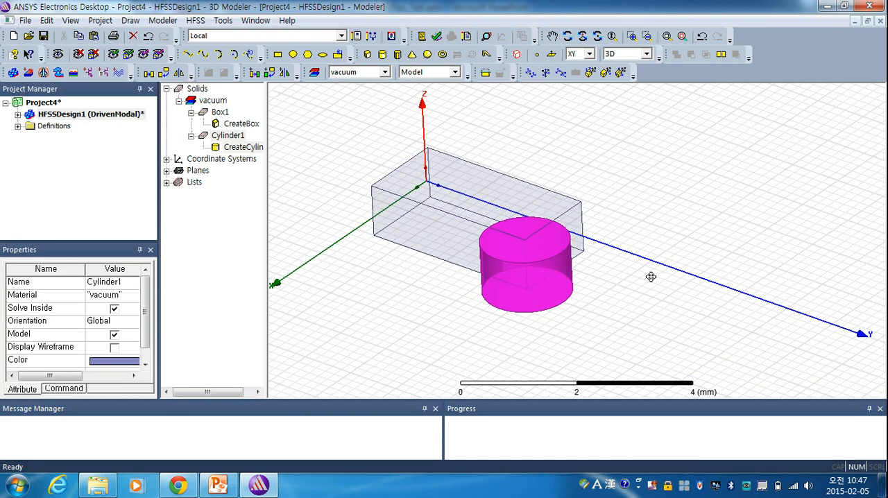
shift+drag(652, 279, 591, 285)
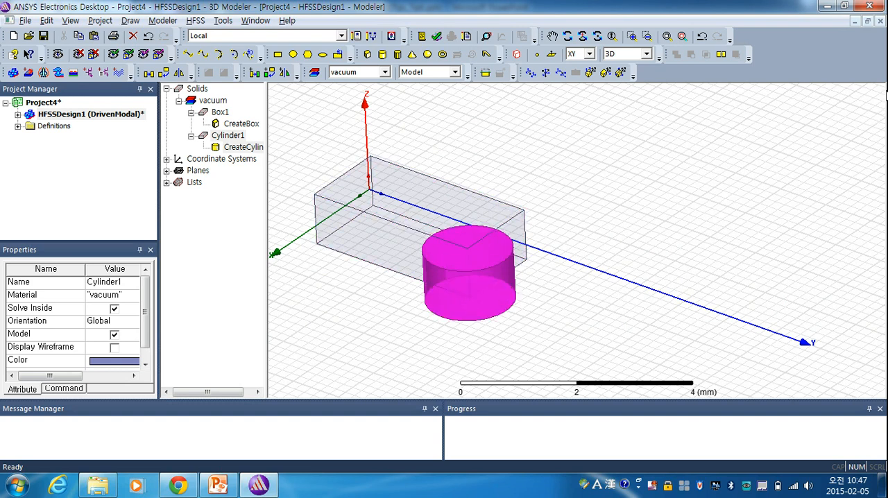
alt+double_click(863, 103)
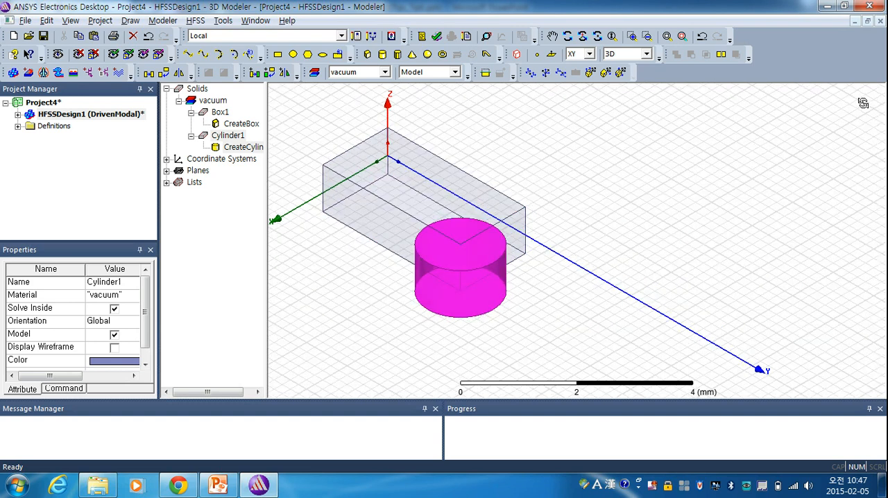
click(190, 57)
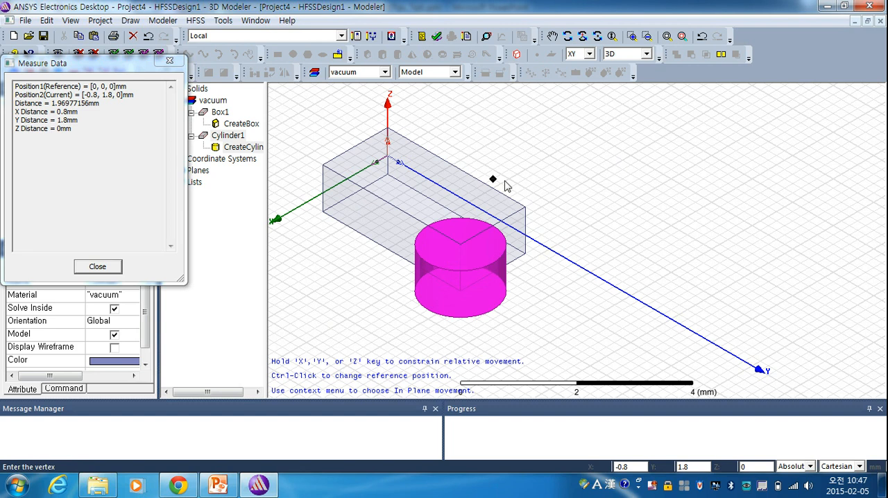
click(548, 158)
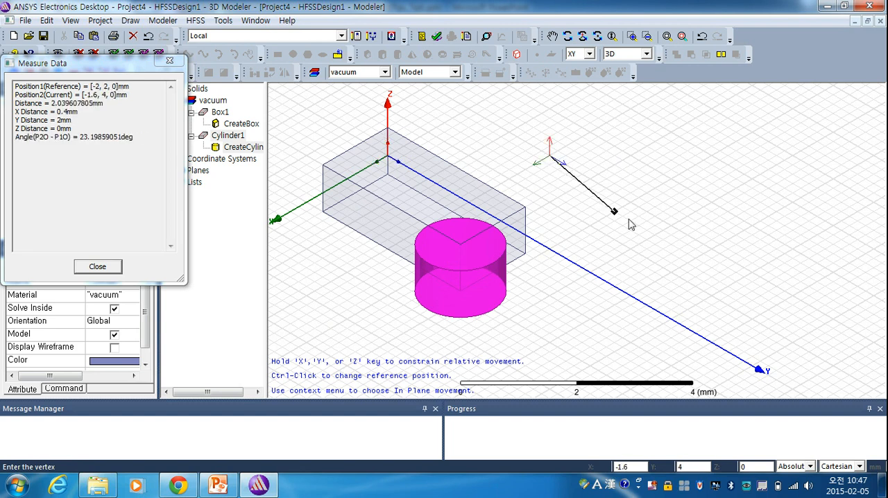
double_click(753, 227)
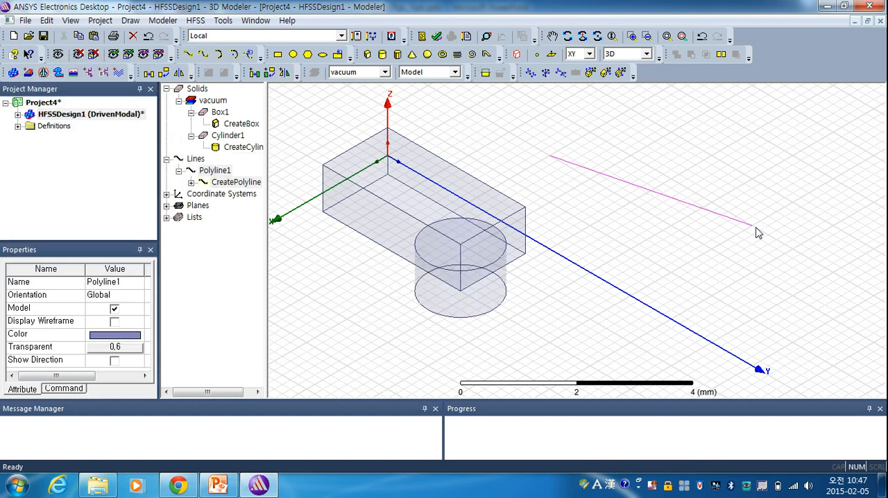
click(741, 257)
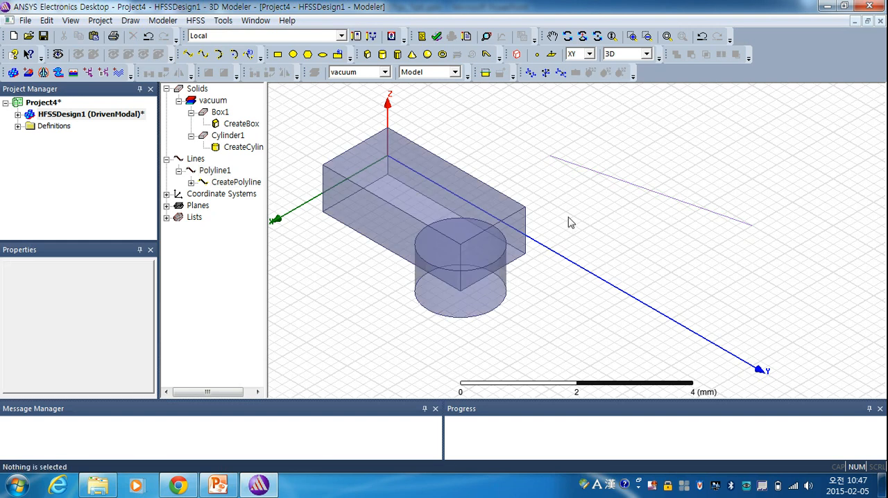
- Draw a small upright cylinder centred on the line's far endpoint at (-3, 6, 0)
click(279, 55)
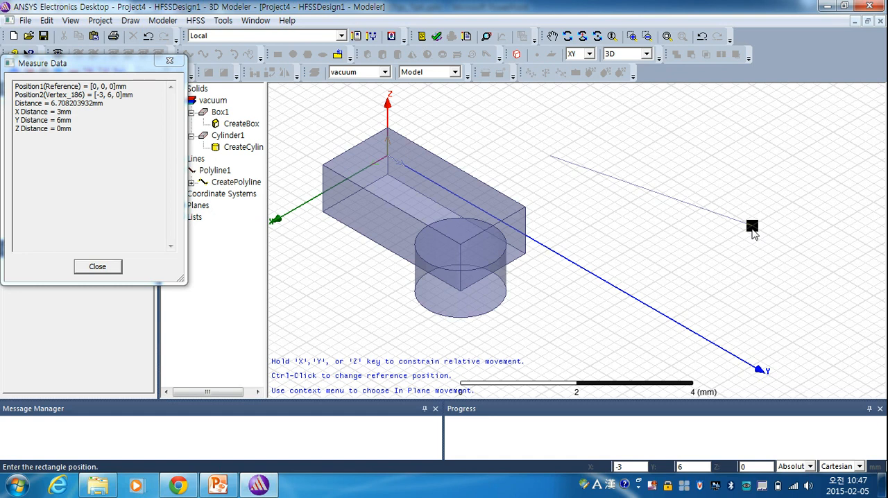
key(Escape)
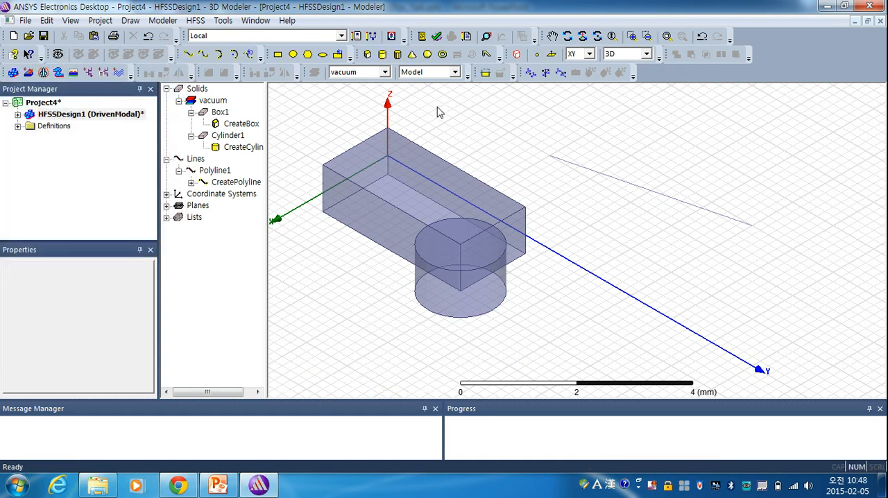
click(382, 56)
click(752, 228)
click(763, 244)
click(763, 202)
click(717, 280)
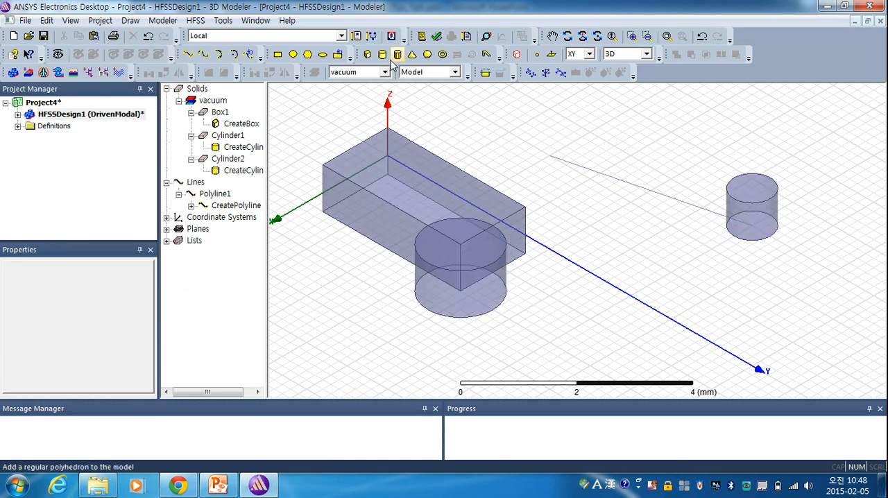
- Draw a rectangle from the line's start point at (-2, 2, 0) to the box's bottom corner at (0.4, 3.8, 0)
click(277, 54)
click(554, 160)
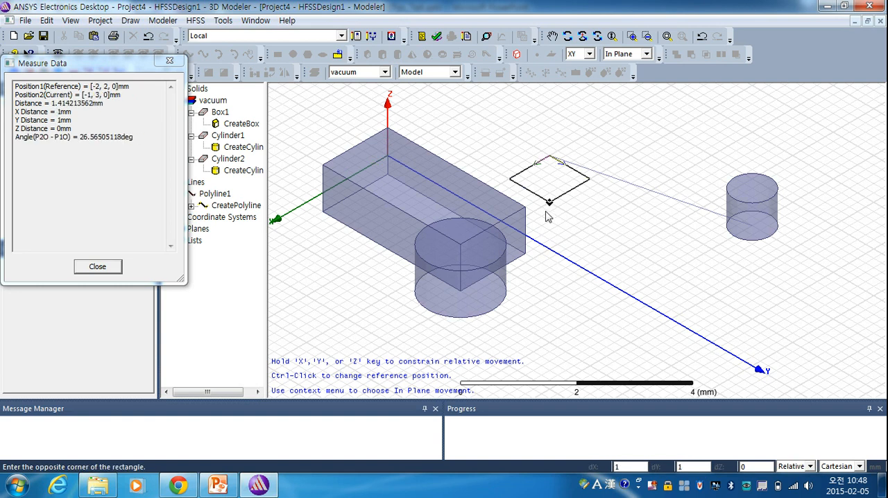
click(525, 255)
click(625, 291)
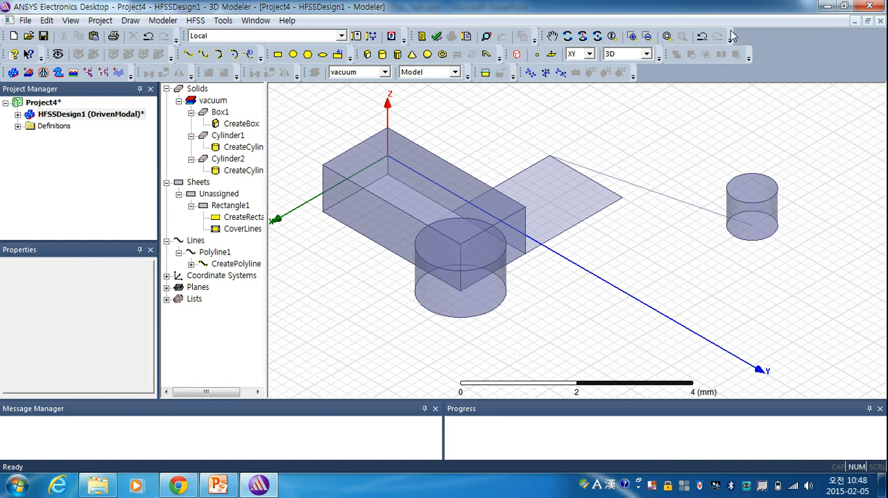
- Show the 3D Modeler Snap Mode toolbar through the customization settings and dock it beside the existing toolbars
click(235, 26)
click(262, 229)
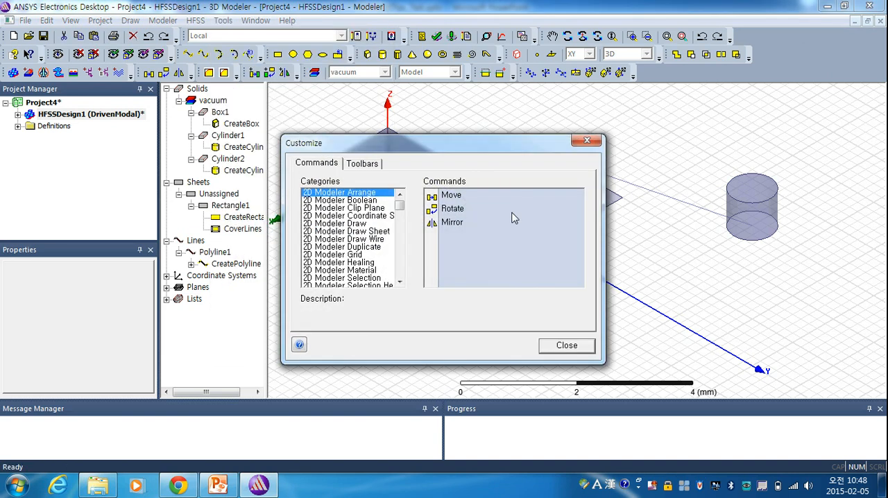
click(371, 166)
drag(417, 147, 429, 93)
click(474, 260)
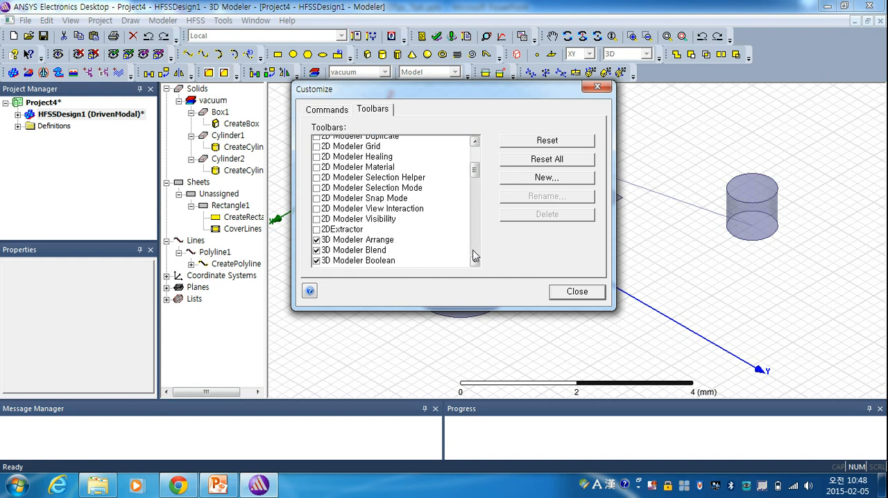
scroll(475, 257, down, 4)
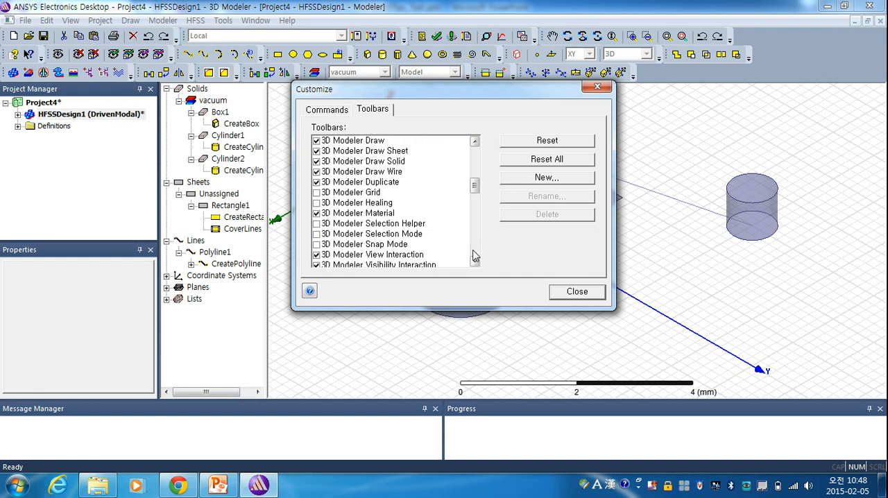
click(316, 245)
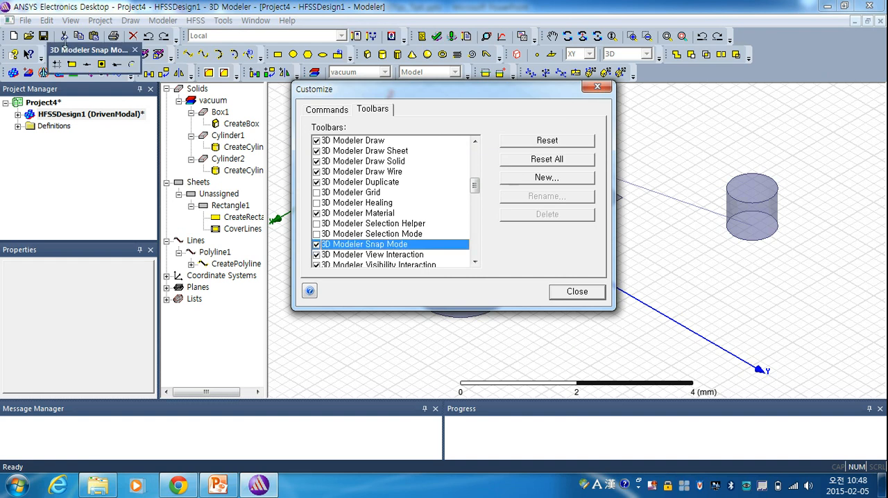
drag(97, 54, 674, 75)
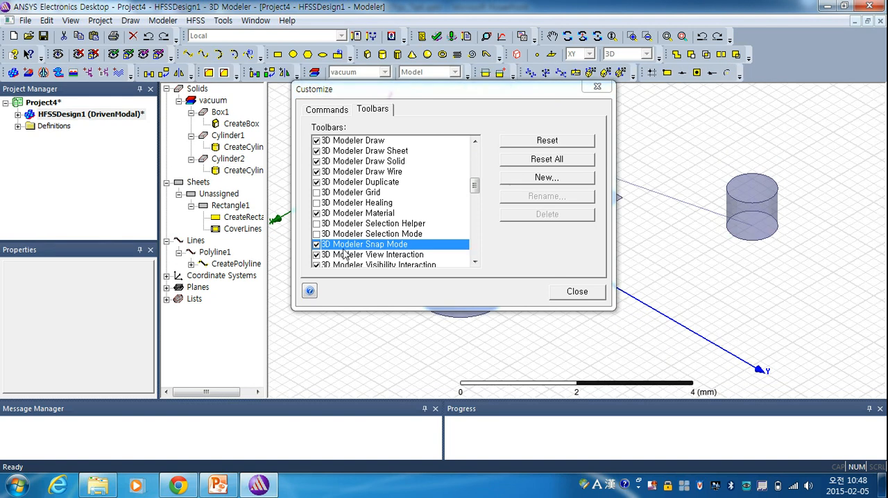
- Hide the 3D Modeler Snap Mode toolbar again and close the customization settings
click(316, 245)
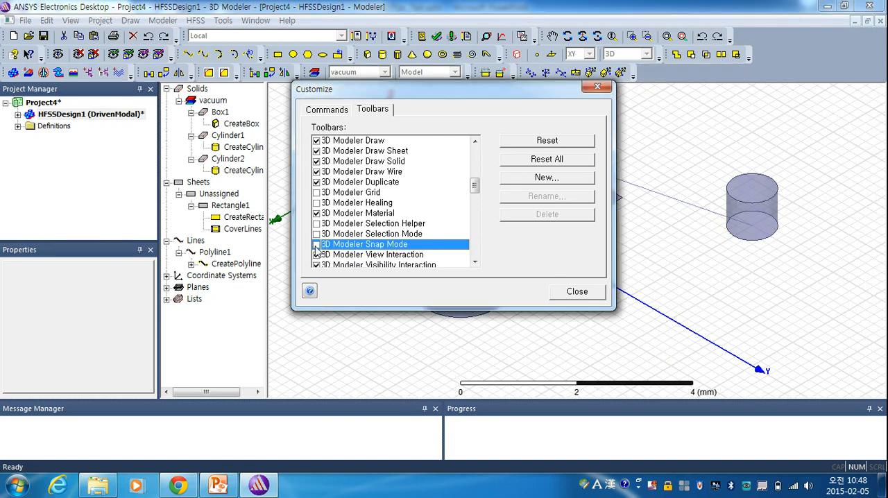
click(577, 292)
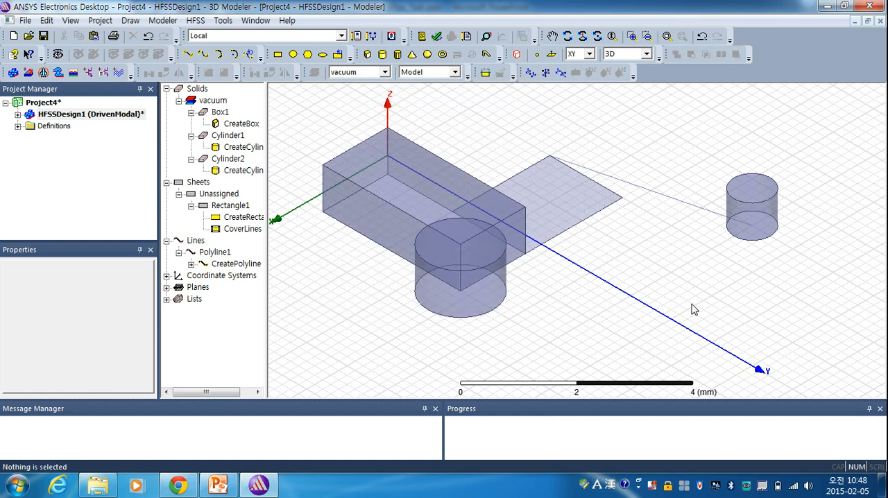
scroll(692, 304, down, 1)
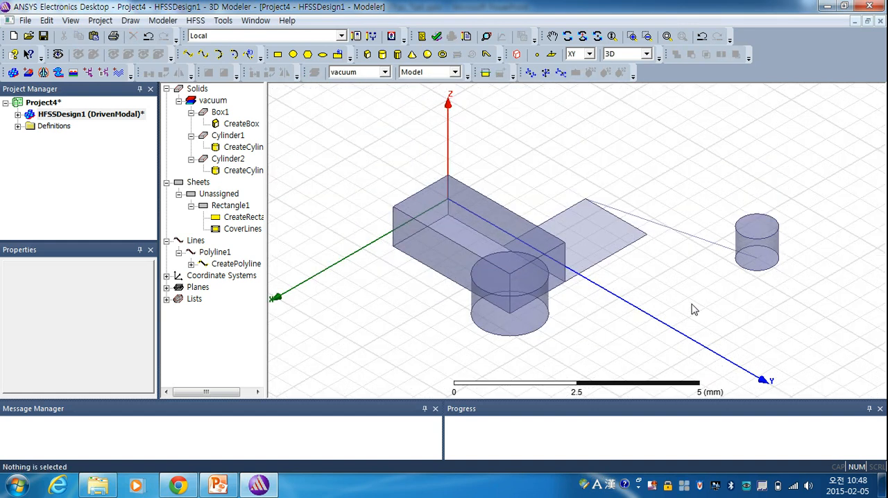